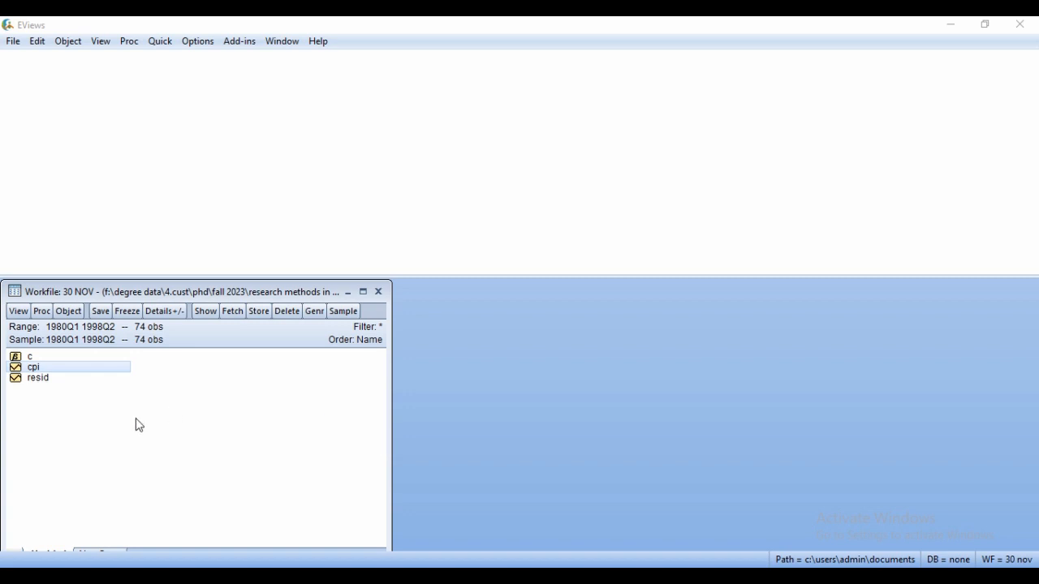
# Step: Open the cpi series and examine its graph for a trend
pyautogui.doubleClick(34, 368)
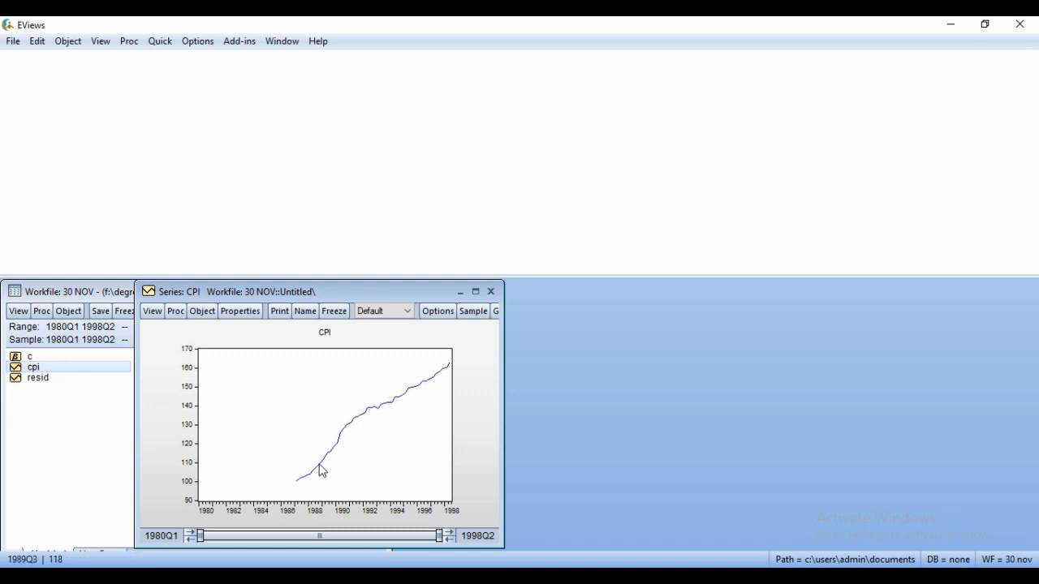
pyautogui.moveTo(428, 401)
# Step: Generate the first-difference series of cpi with the command genr dcpi = d (cpi)
pyautogui.click(19, 65)
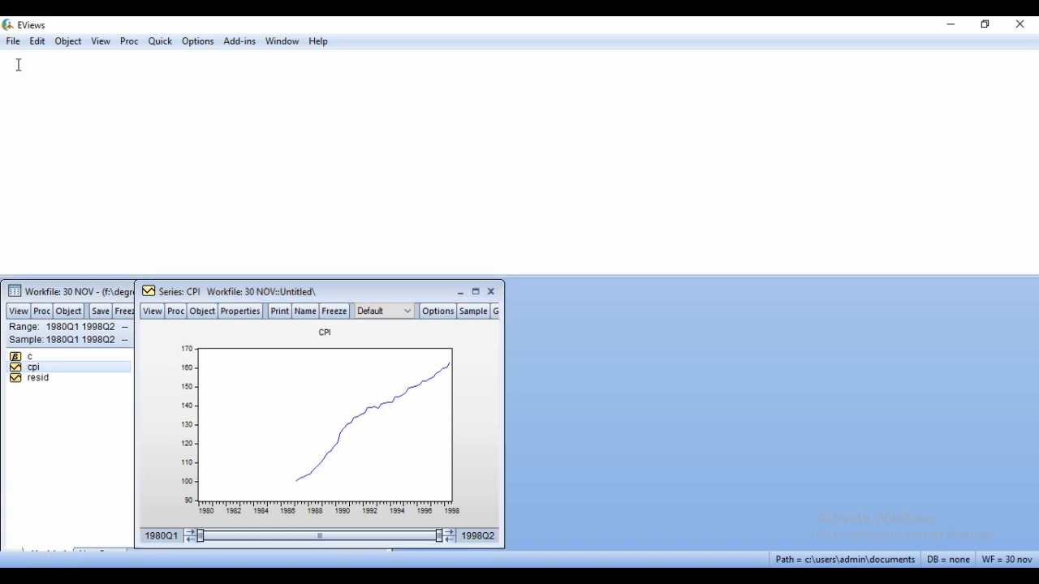
pyautogui.write('genr')
pyautogui.write('c')
pyautogui.press('BackSpace')
pyautogui.press('BackSpace')
pyautogui.write('dcpi')
pyautogui.write(' =')
pyautogui.write(' d')
pyautogui.write(' ()')
pyautogui.write('cpi')
pyautogui.moveTo(75, 56); pyautogui.dragTo(2, 56)
pyautogui.click(57, 68)
pyautogui.click(89, 58)
pyautogui.press('Return')
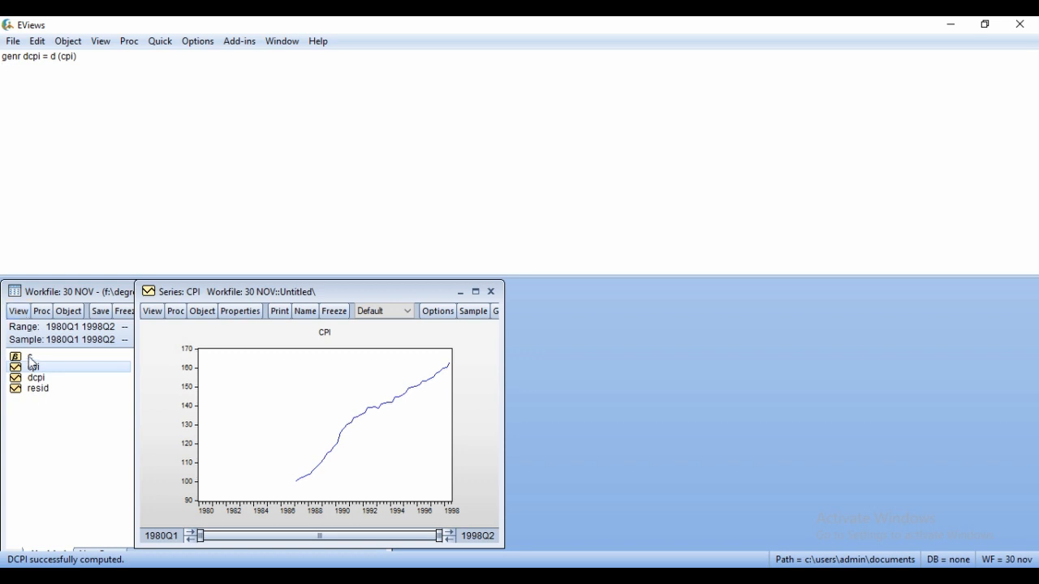
# Step: Close the CPI graph, open the dcpi series and plot its raw data as a basic Line & Symbol graph
pyautogui.click(492, 293)
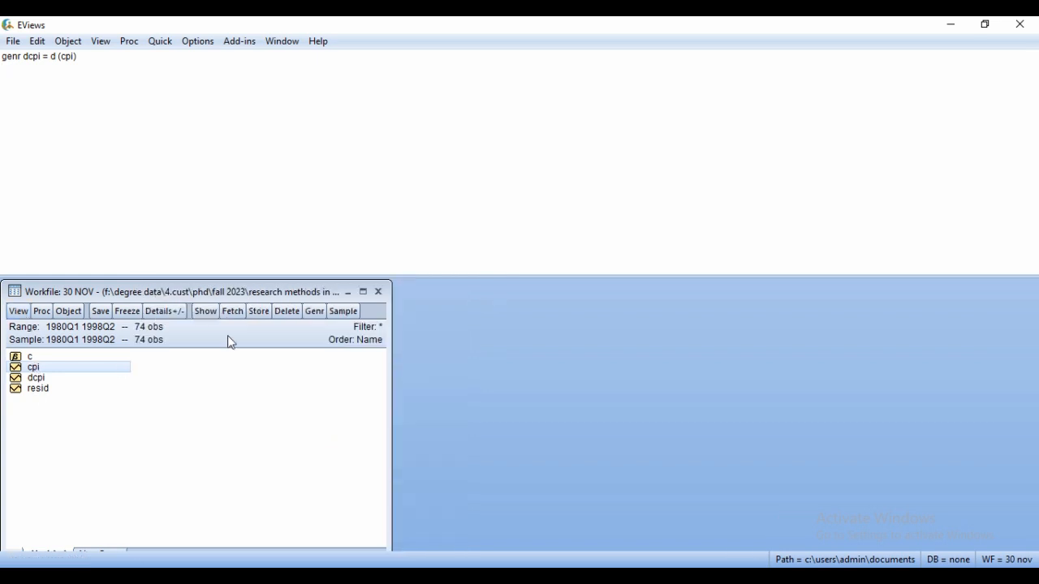
pyautogui.click(44, 379)
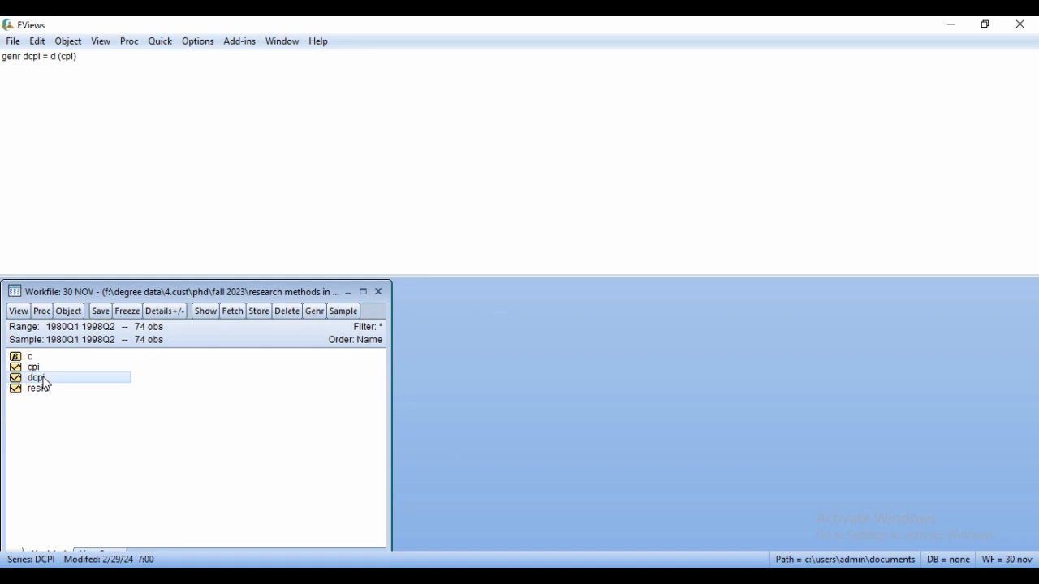
pyautogui.doubleClick(36, 378)
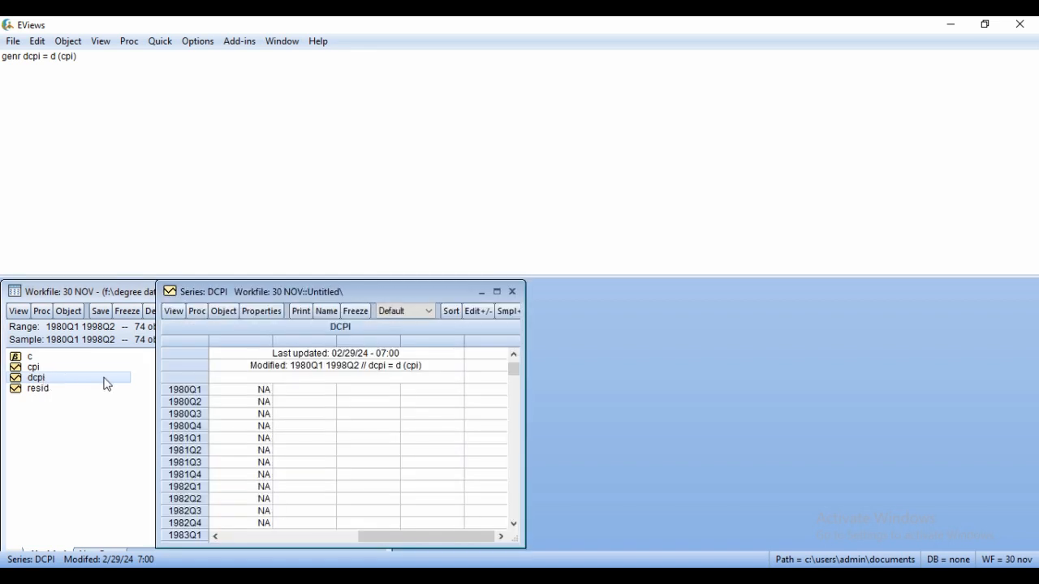
pyautogui.click(173, 311)
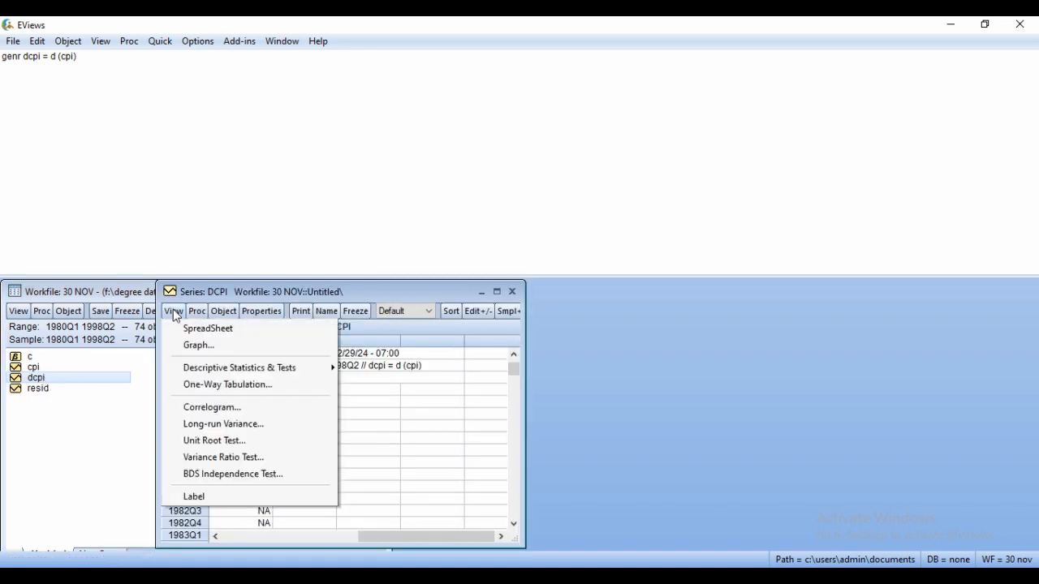
pyautogui.click(187, 345)
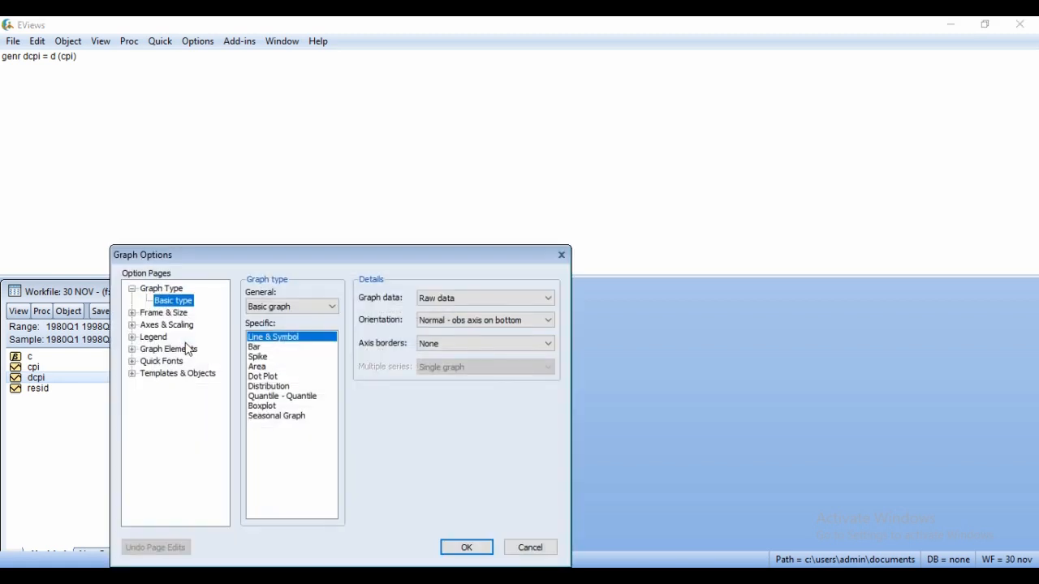
pyautogui.click(466, 547)
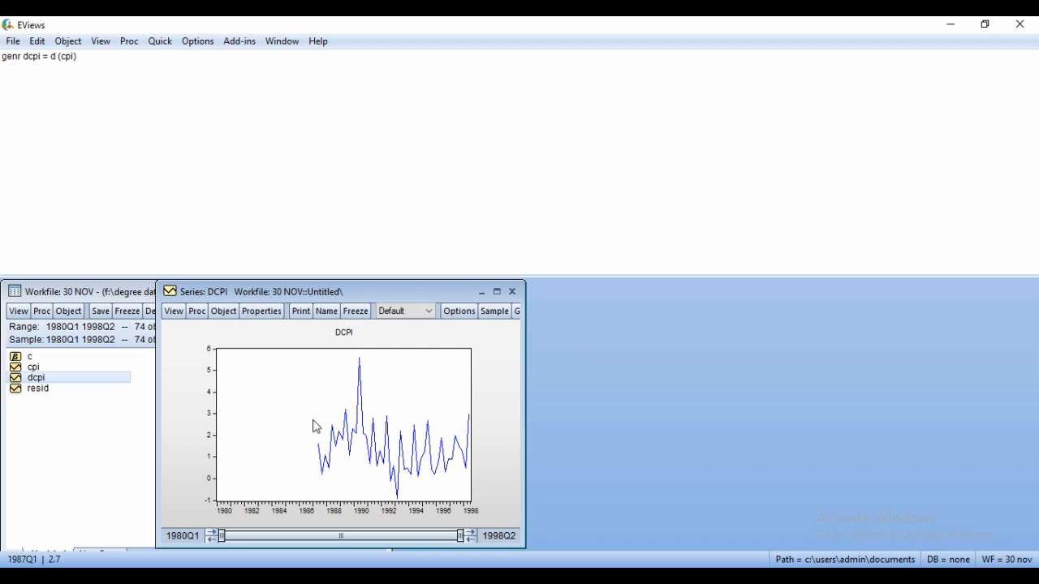
pyautogui.moveTo(344, 437)
pyautogui.moveTo(465, 451)
# Step: Display the correlogram of dcpi at level with 32 lags and move its window clear of the workfile
pyautogui.click(183, 315)
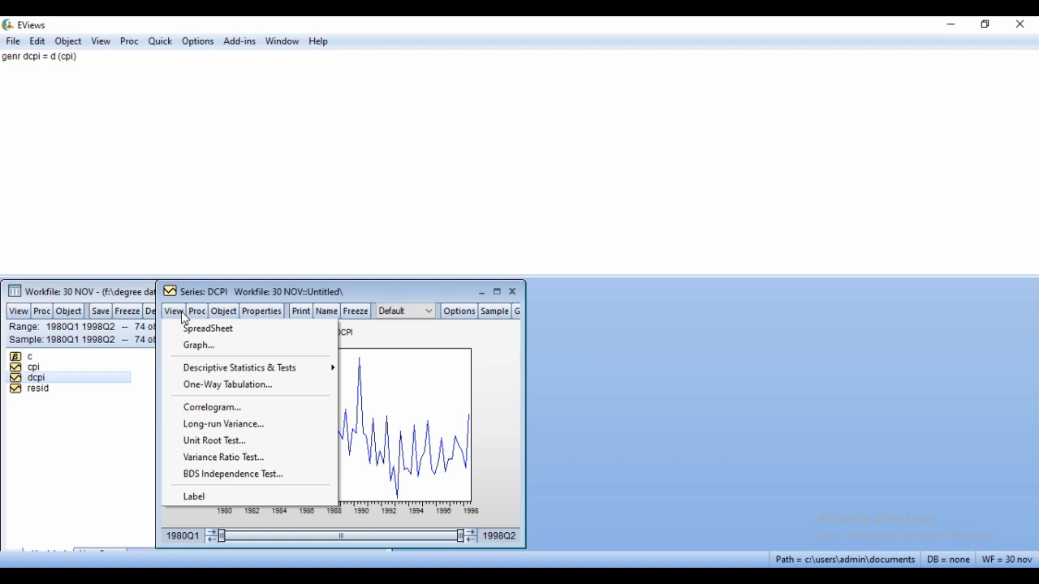
pyautogui.click(209, 415)
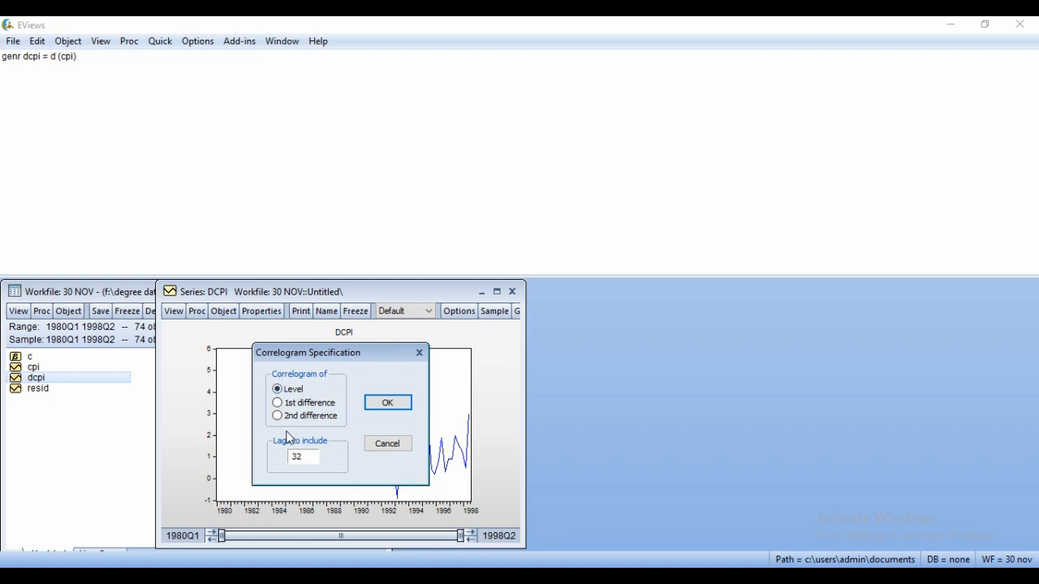
pyautogui.click(373, 404)
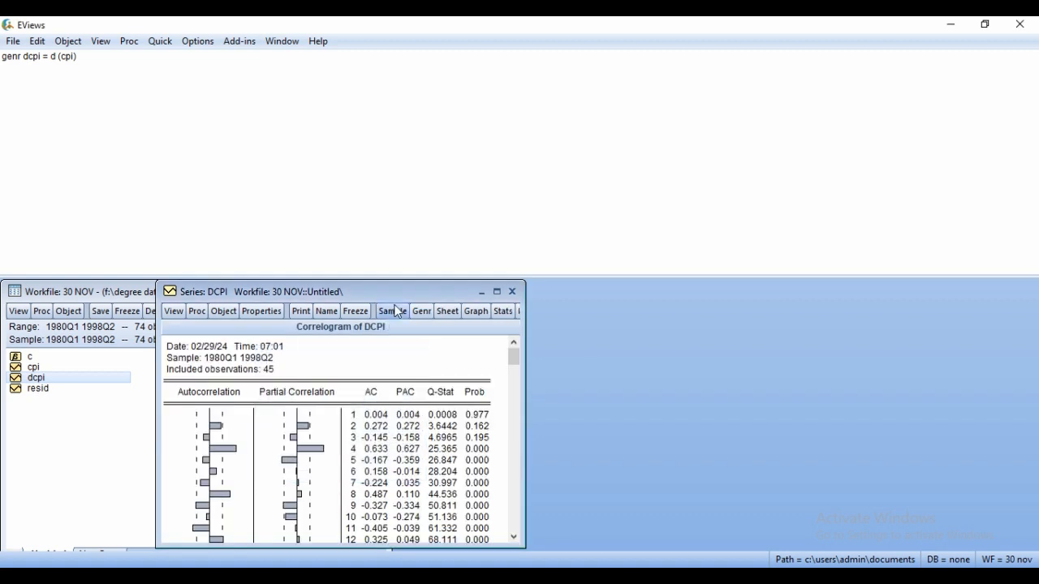
pyautogui.moveTo(401, 290); pyautogui.dragTo(412, 238)
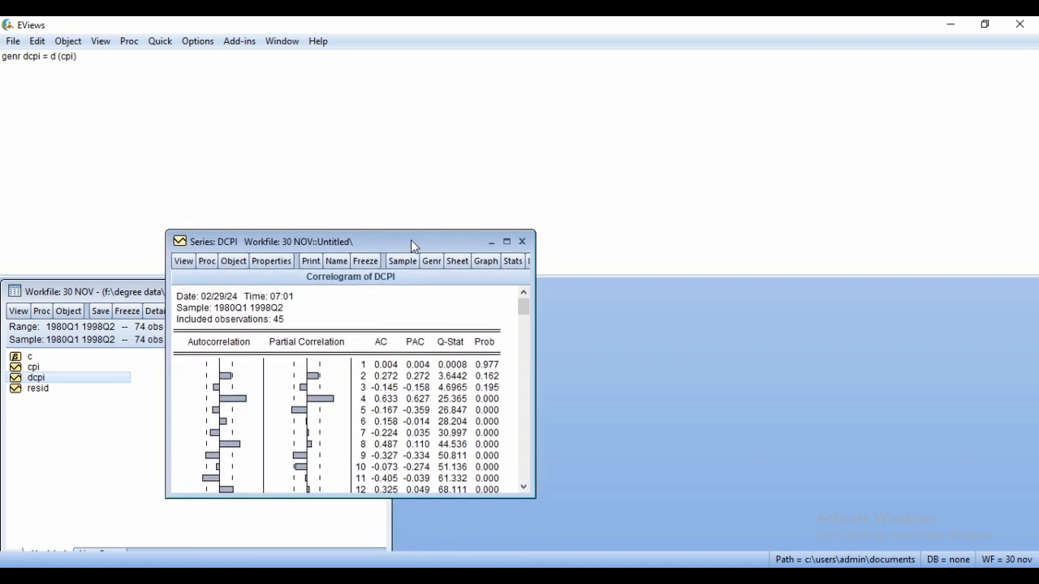
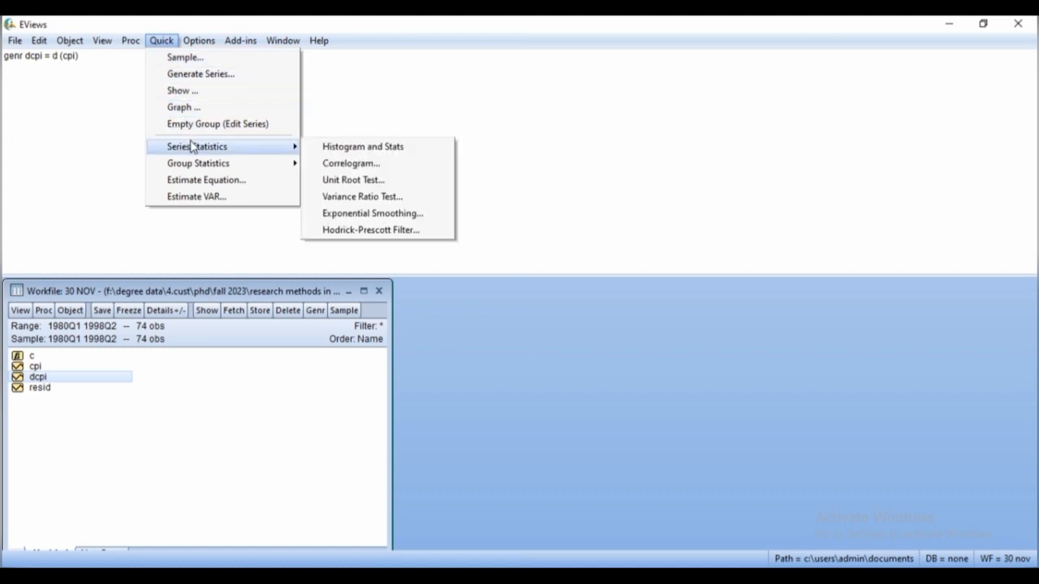
# Step: Estimate a least squares equation specified as dcpi c ar(1) ar(2) ar(3) ma(1) ma(2) ma(3) ma(4)
pyautogui.click(197, 179)
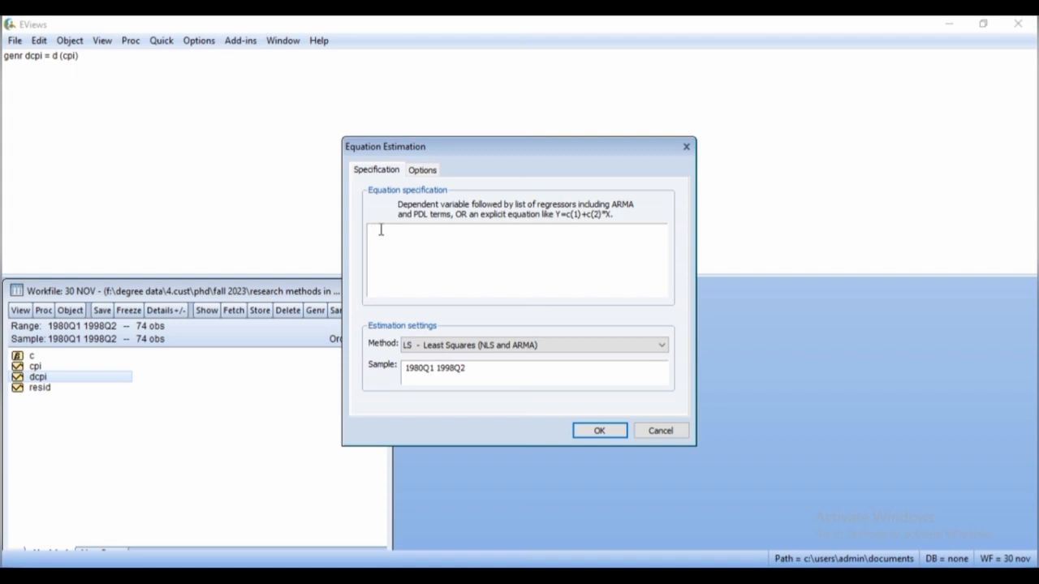
pyautogui.write('dcpi car(1) ar(2) ar(3)ma(1) ma(')
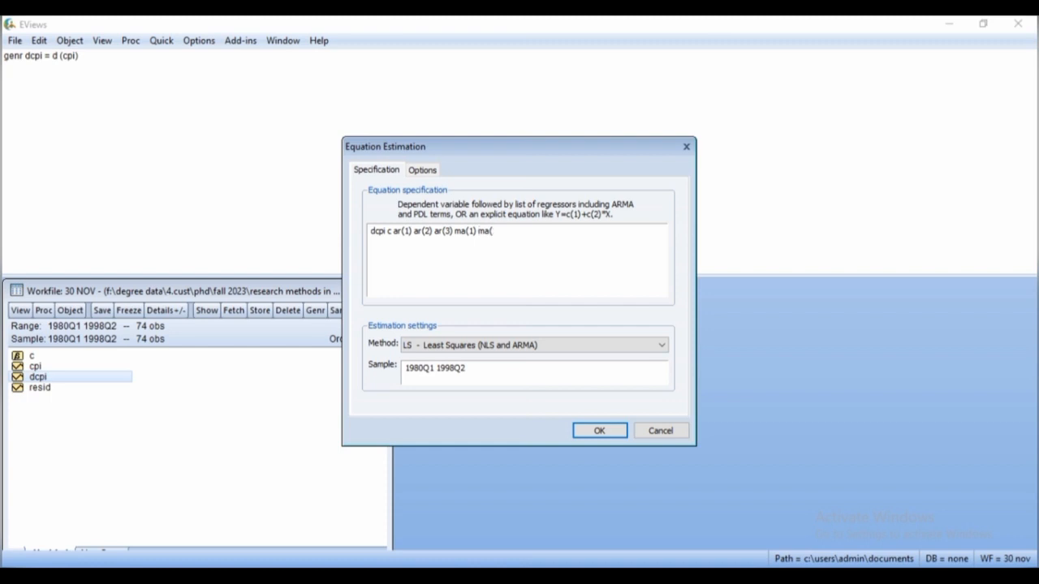
pyautogui.write('2) ma')
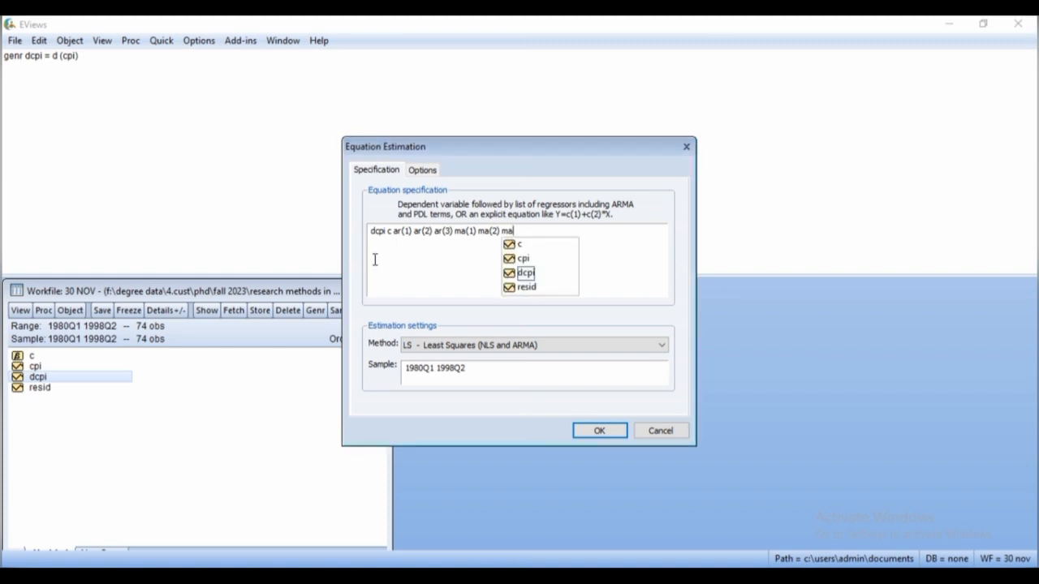
pyautogui.write('(')
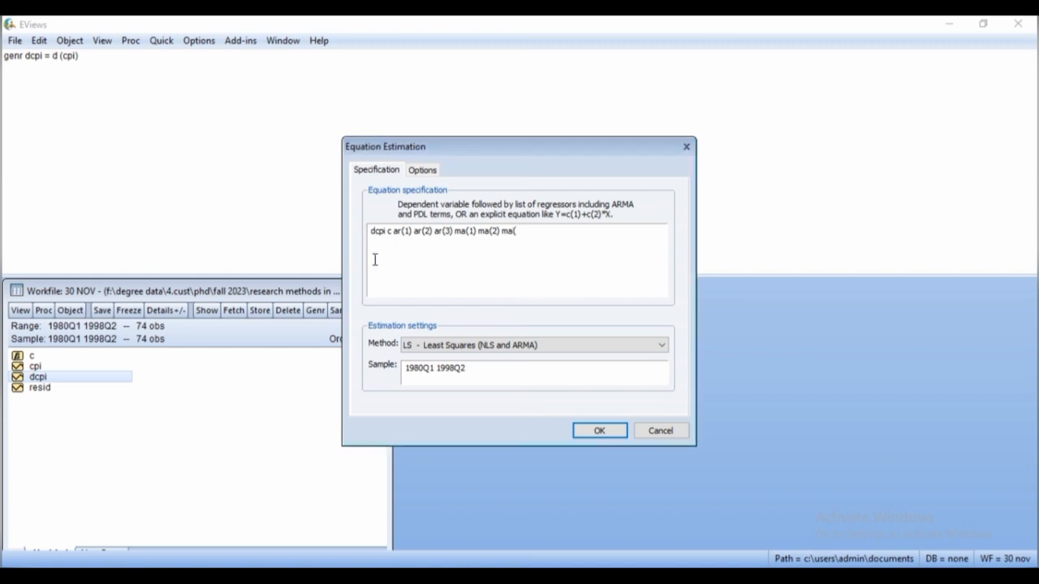
pyautogui.write('3) ma(4)')
pyautogui.click(582, 431)
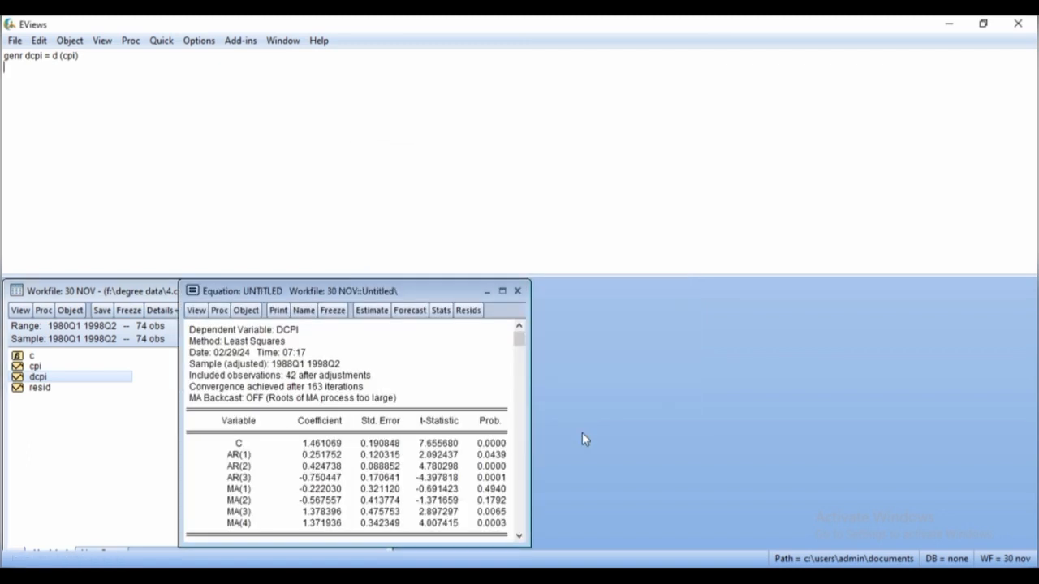
pyautogui.moveTo(429, 289); pyautogui.dragTo(555, 210)
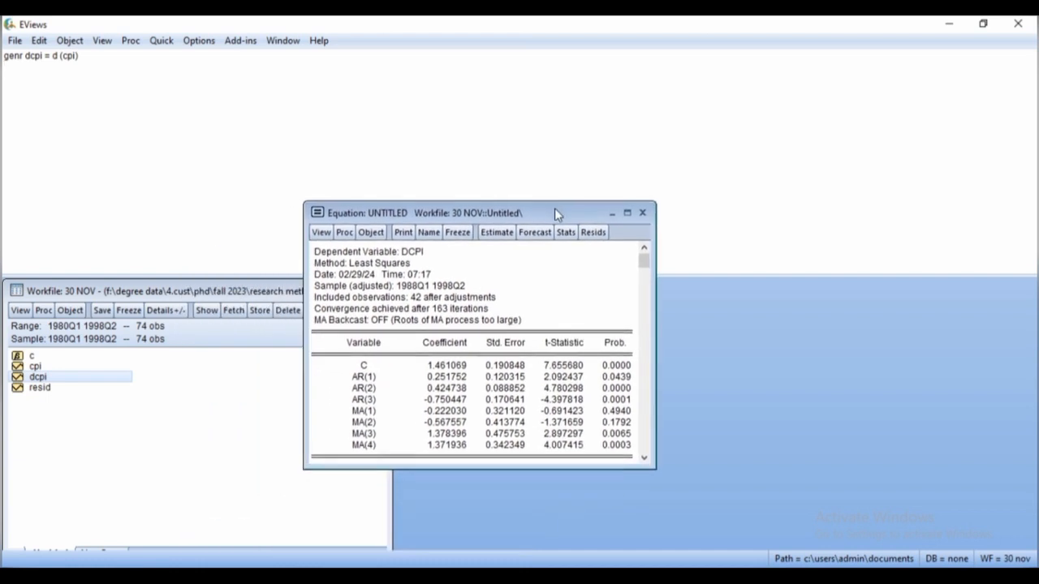
# Step: Freeze the estimation output as a table and try to name it ARIMA Model 1
pyautogui.click(456, 232)
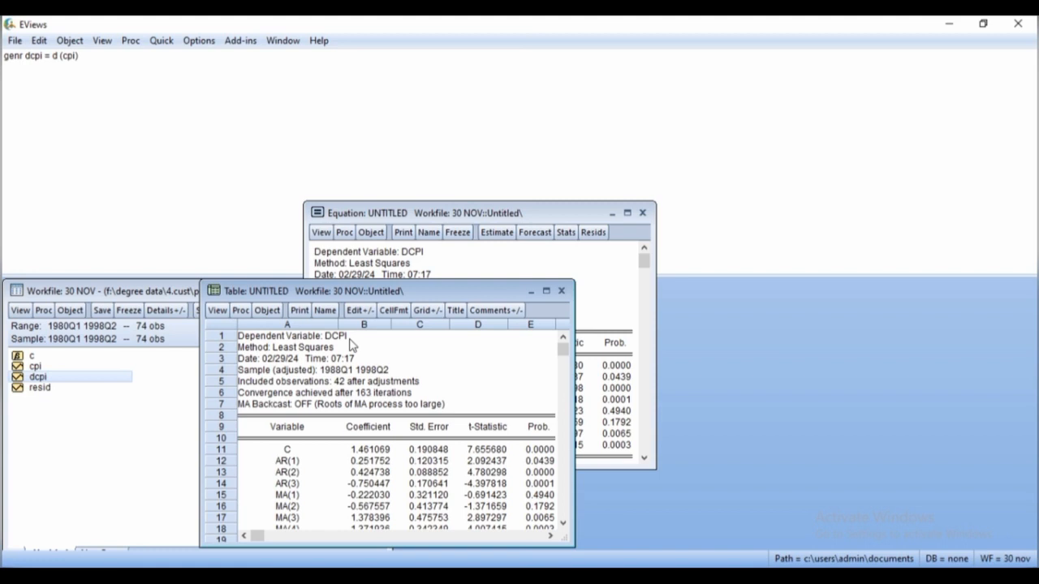
pyautogui.click(325, 310)
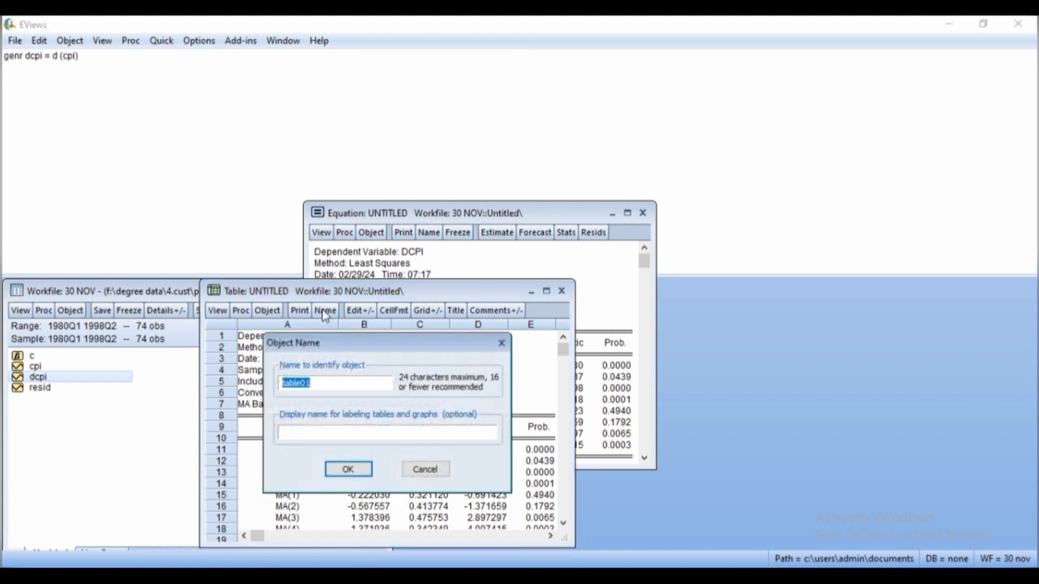
pyautogui.write('ARIMA Mod')
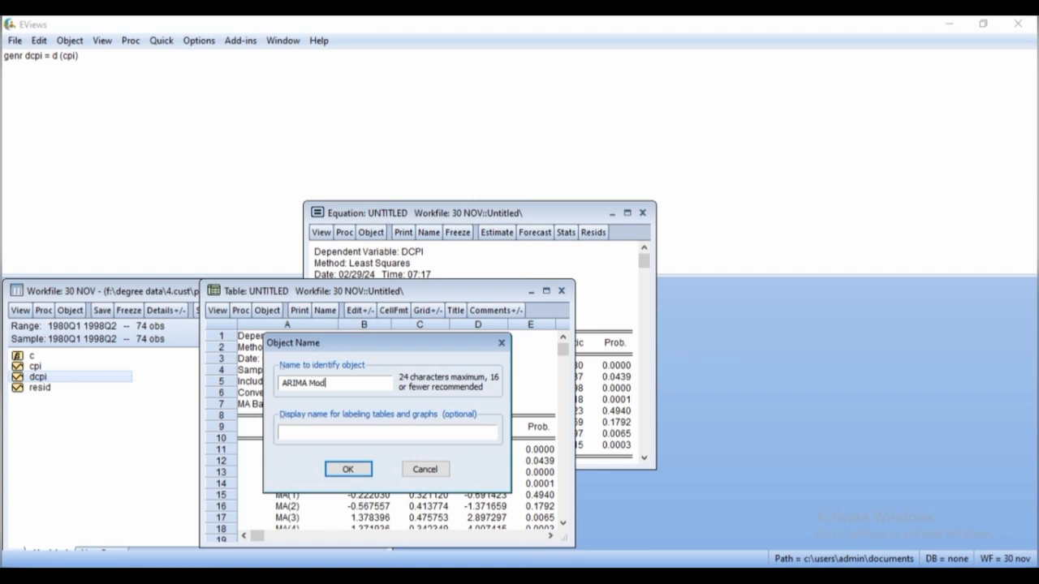
pyautogui.write('el 1')
pyautogui.click(345, 469)
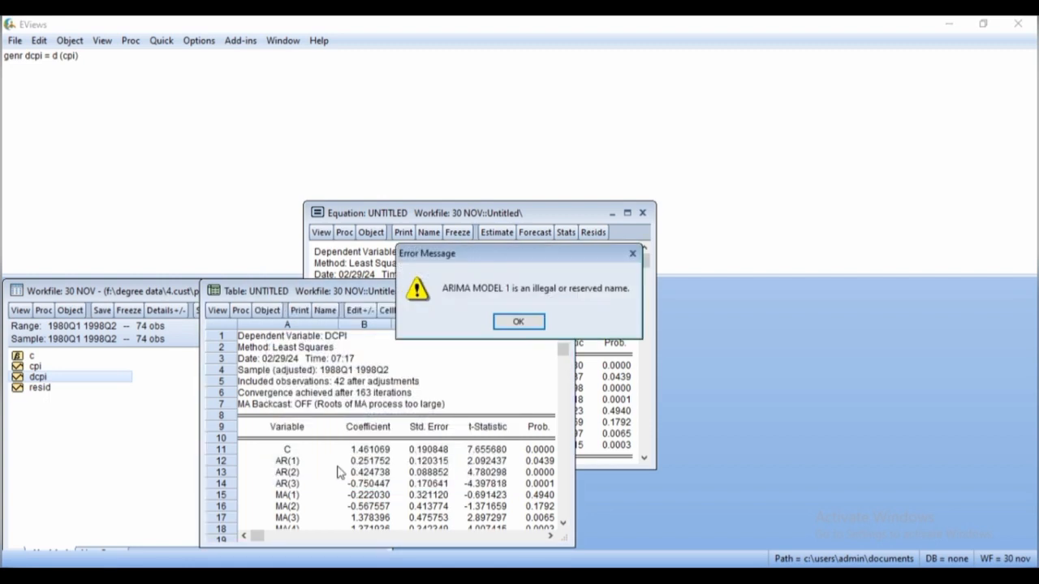
pyautogui.click(517, 323)
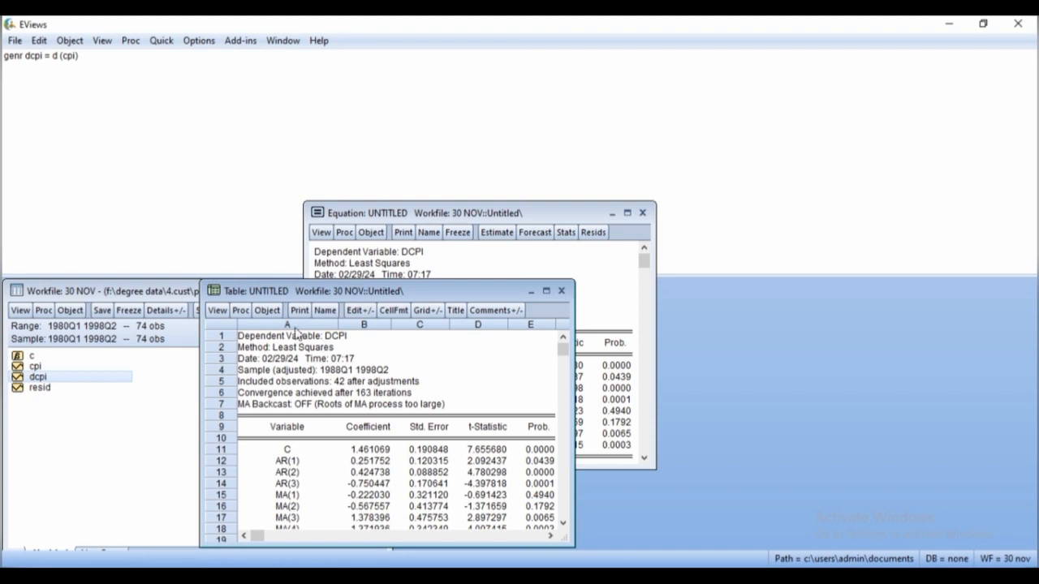
# Step: Name the frozen table AR1 and move it off the equation window
pyautogui.click(325, 311)
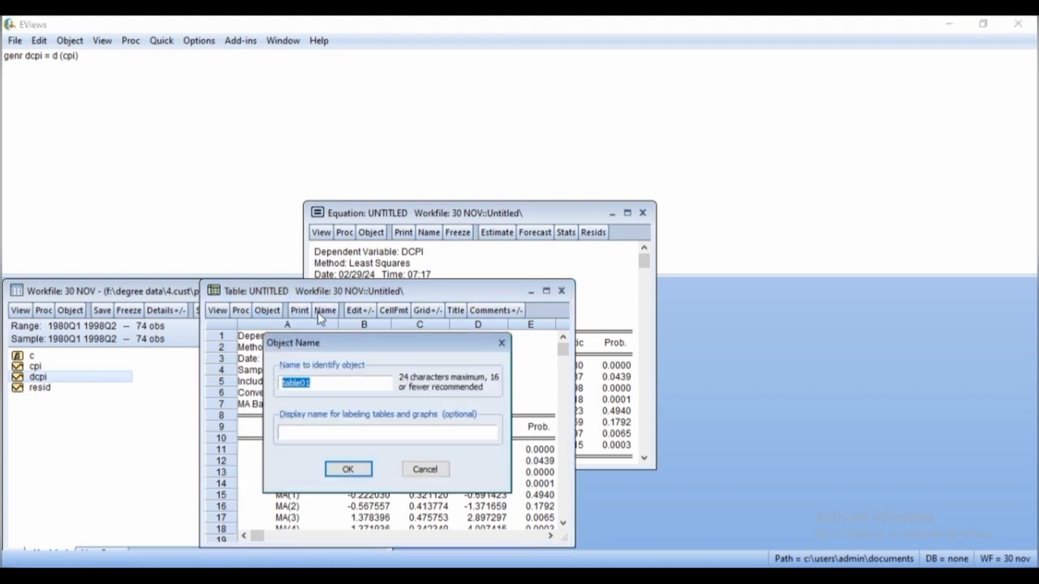
pyautogui.write('AR1')
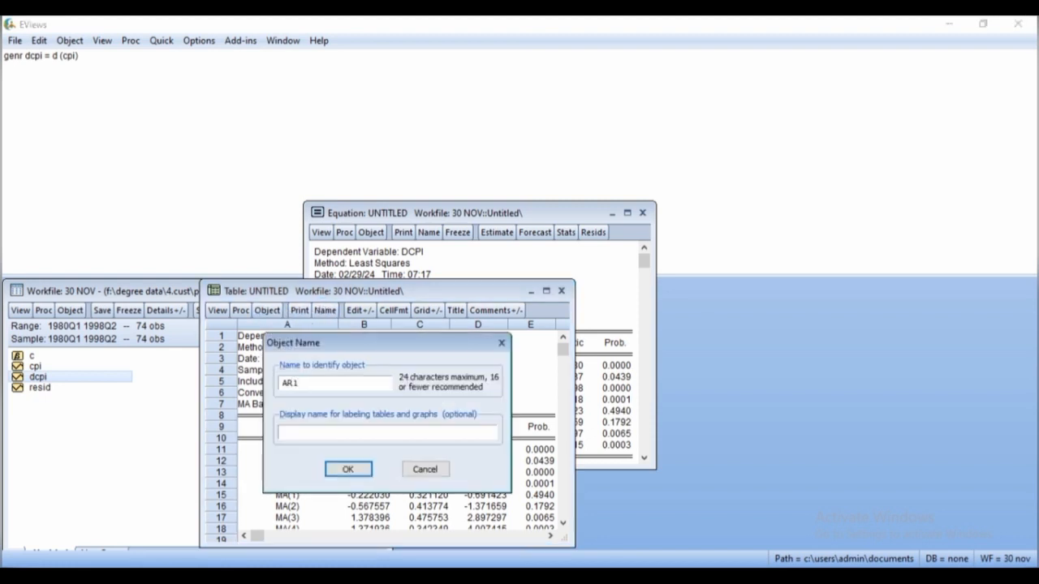
pyautogui.click(341, 469)
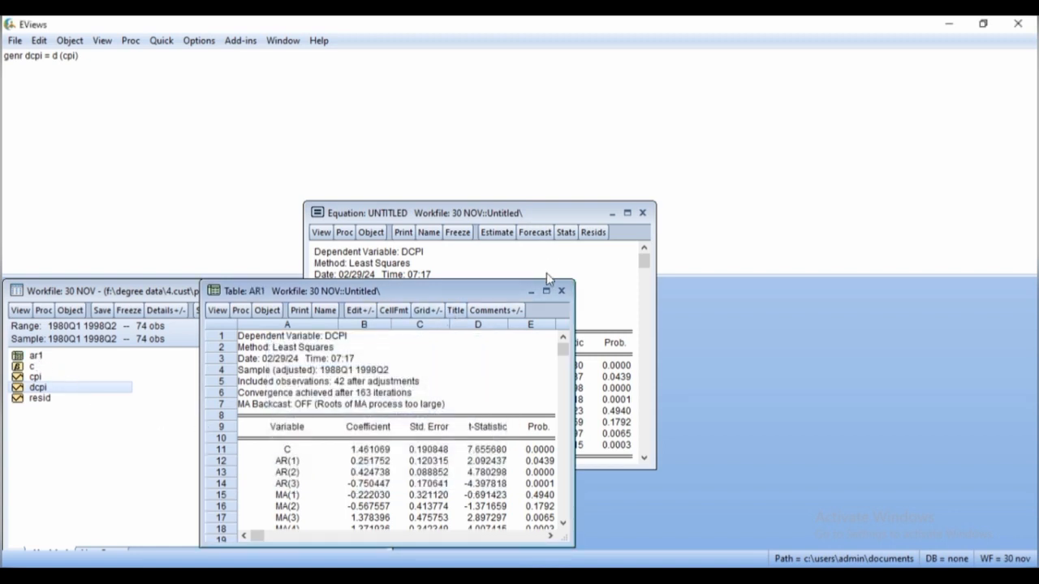
pyautogui.moveTo(439, 299); pyautogui.dragTo(235, 316)
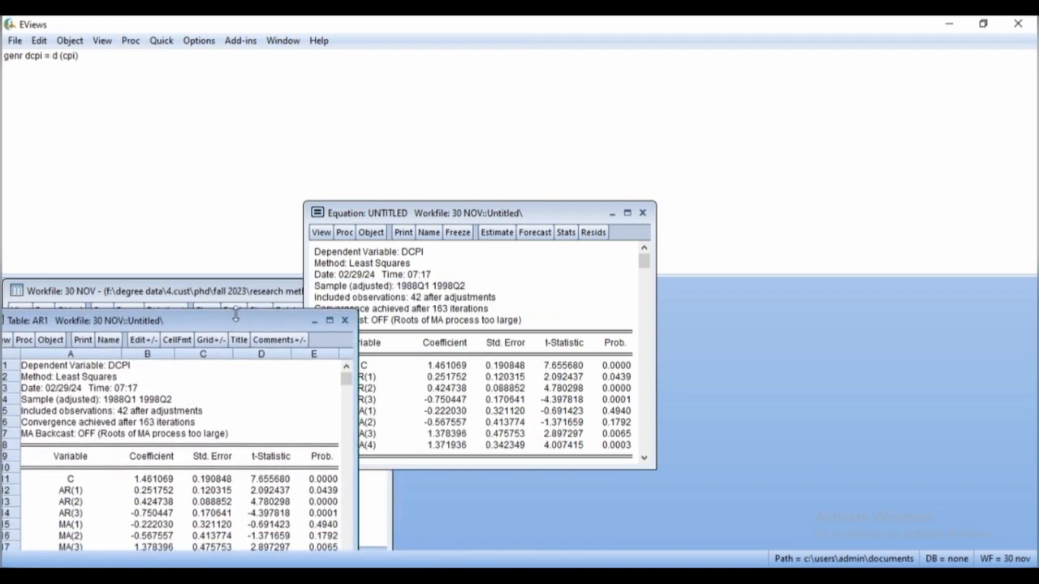
# Step: Re-estimate the dcpi equation with the terms ma(5) ma(6) ma(7) added to the specification
pyautogui.click(415, 218)
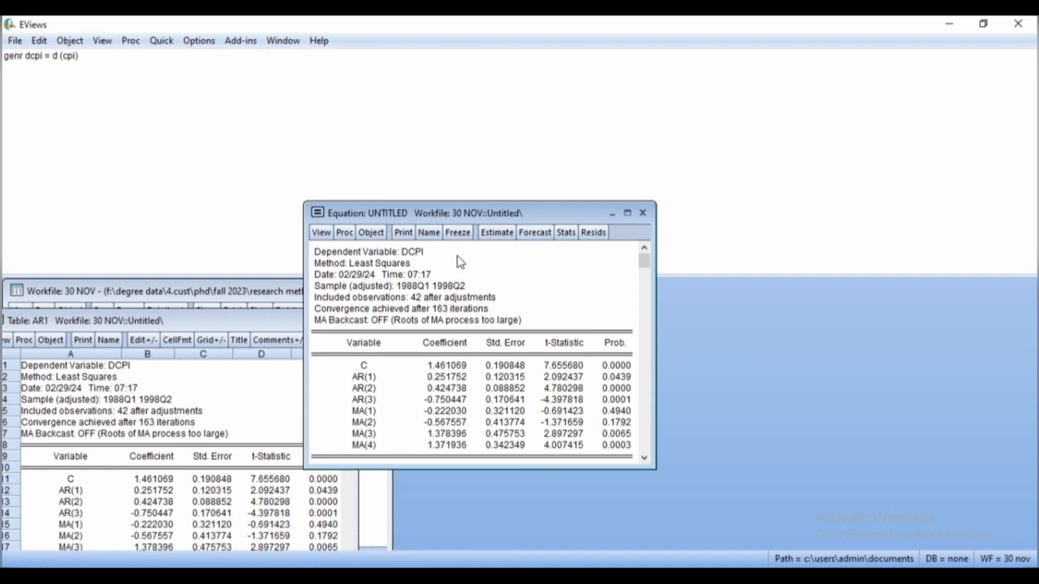
pyautogui.click(499, 233)
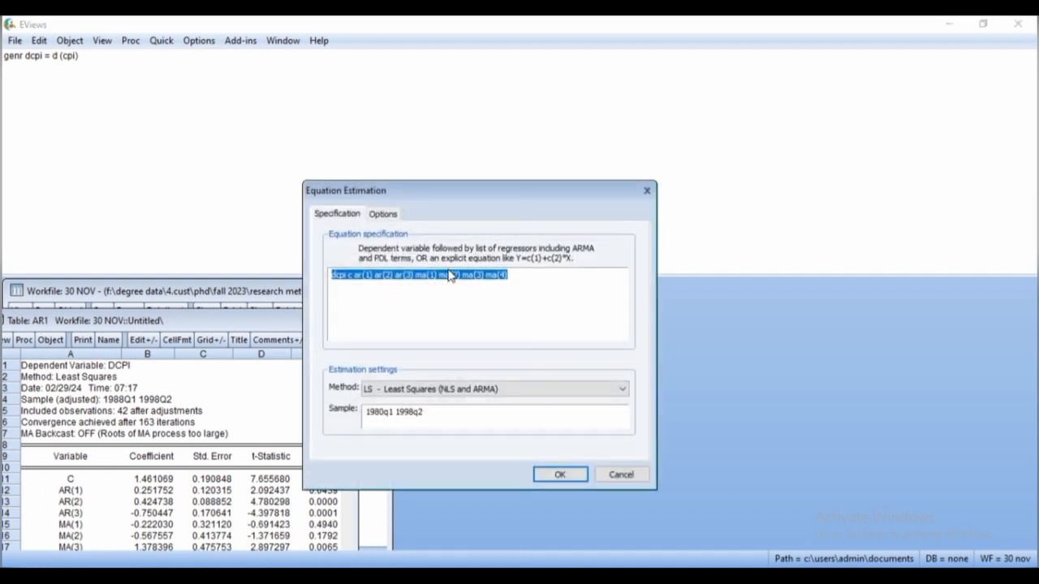
pyautogui.click(513, 276)
pyautogui.write('MA(')
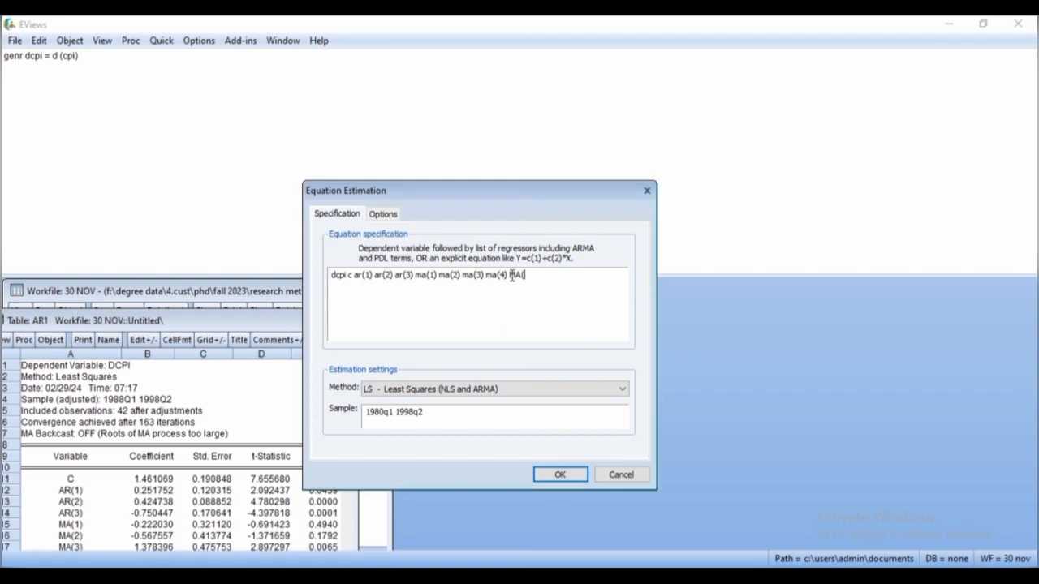
pyautogui.write('5)')
pyautogui.press('BackSpace')
pyautogui.press('BackSpace')
pyautogui.press('BackSpace')
pyautogui.press('BackSpace')
pyautogui.press('BackSpace')
pyautogui.write('ma(5) ma(6) ma(7)')
pyautogui.click(543, 477)
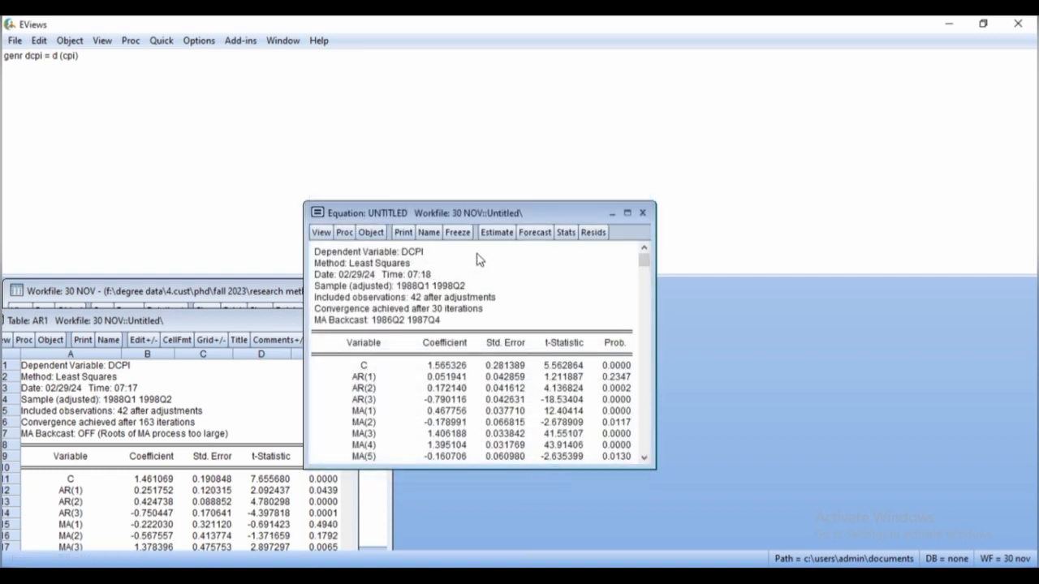
# Step: Freeze the new estimation output as a table named AR2 and move it off the equation window
pyautogui.click(458, 232)
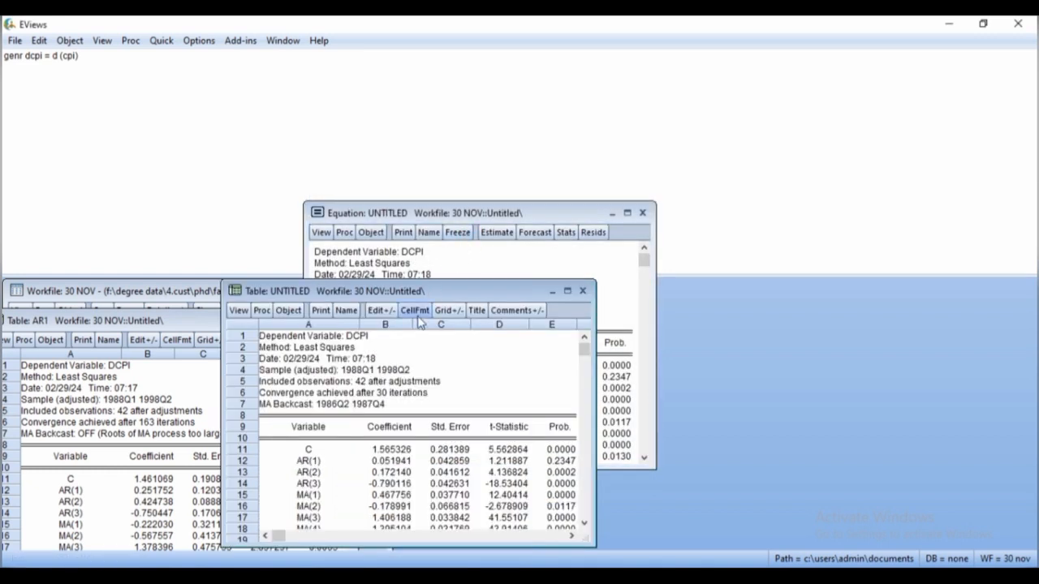
pyautogui.click(347, 311)
pyautogui.write('AR2')
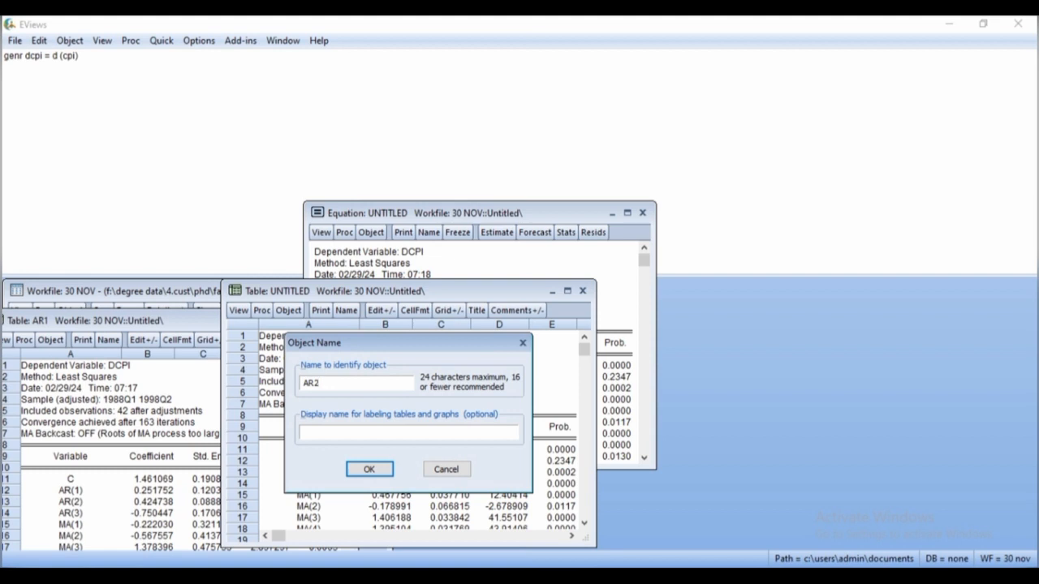
pyautogui.click(370, 470)
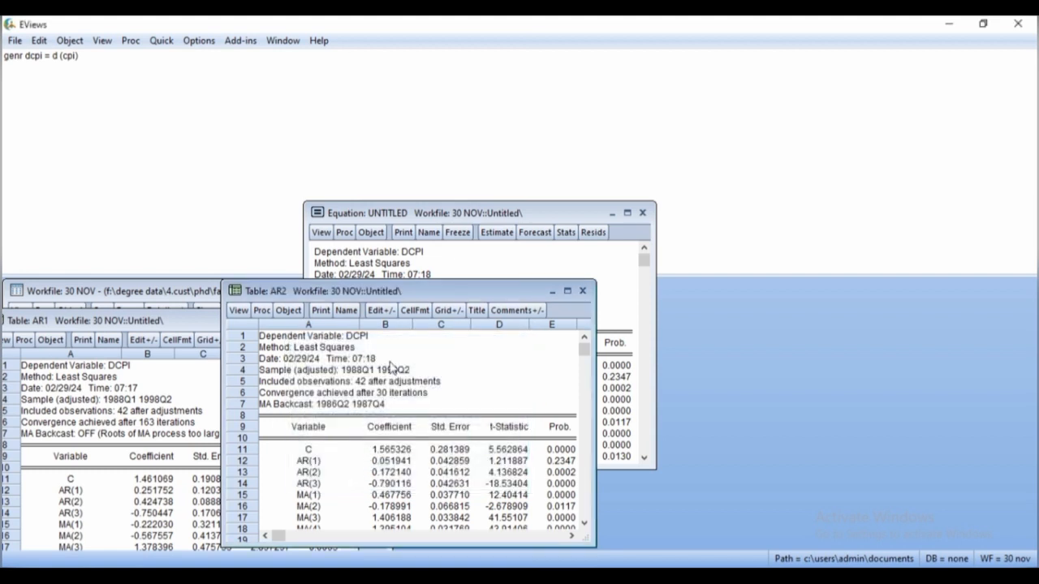
pyautogui.moveTo(423, 297); pyautogui.dragTo(188, 297)
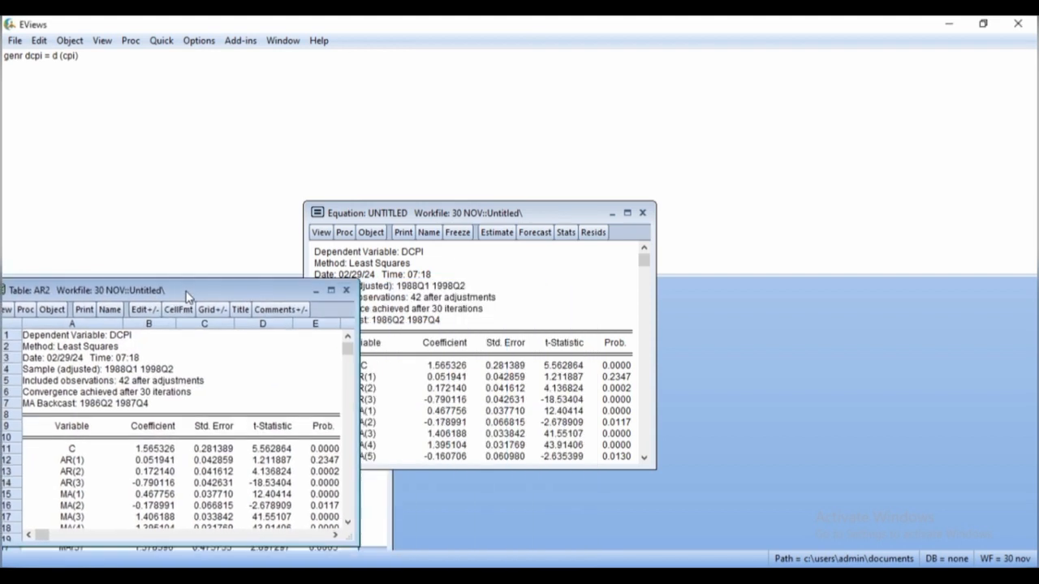
# Step: Add the terms ma(8) ma(9) ma(10) to the end of the dcpi equation specification
pyautogui.click(482, 233)
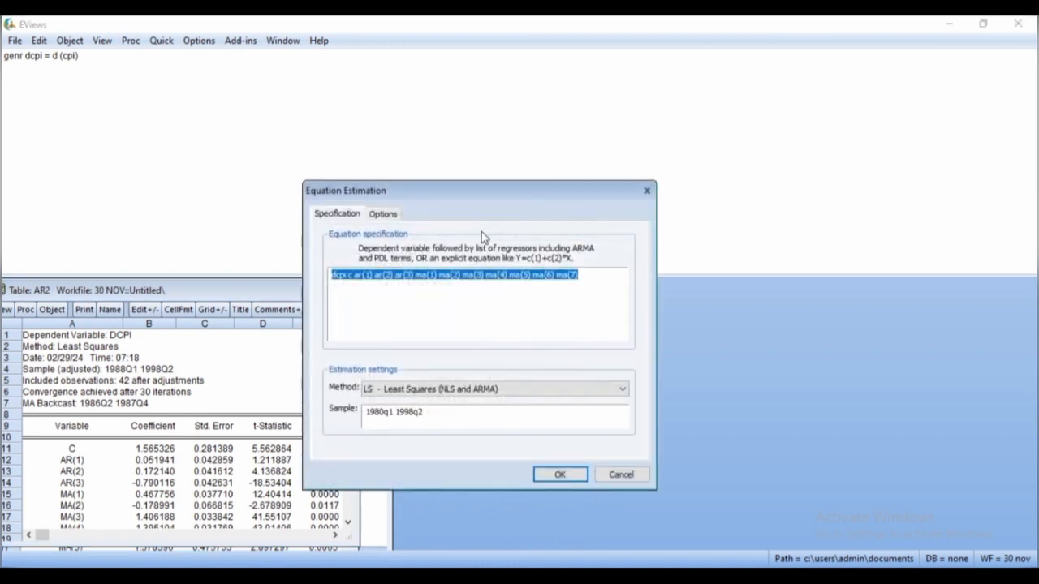
pyautogui.click(579, 278)
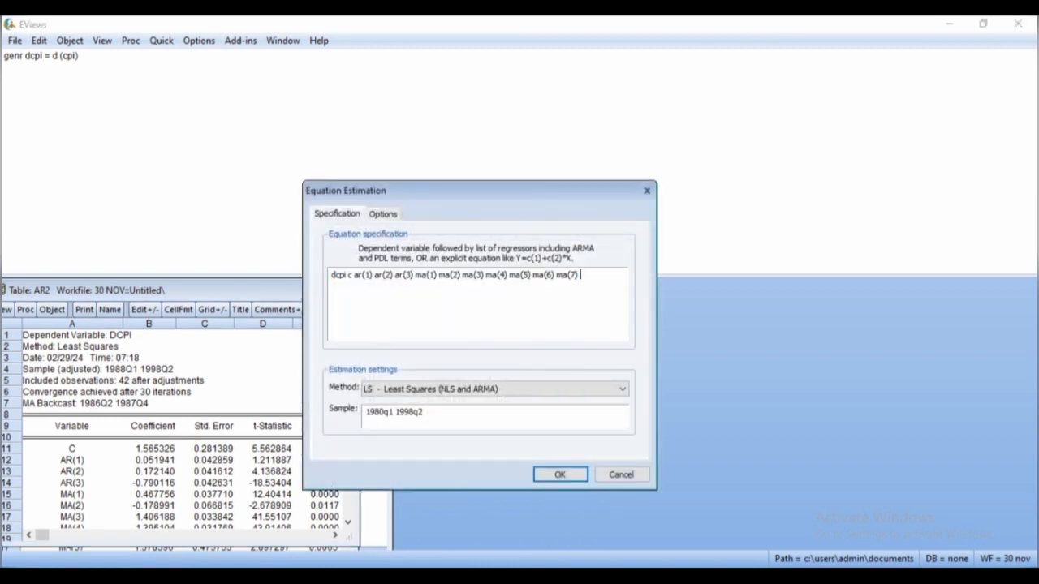
pyautogui.write('MA')
pyautogui.press('BackSpace')
pyautogui.press('BackSpace')
pyautogui.write('ma')
pyautogui.write('(8) ma()')
pyautogui.press('Left')
pyautogui.write('9) ma(10)')
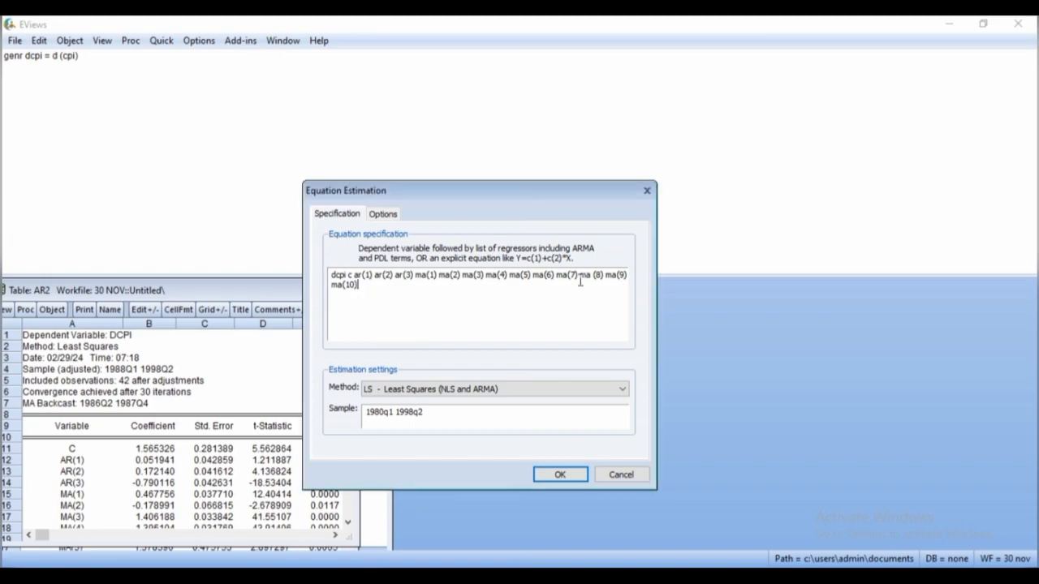